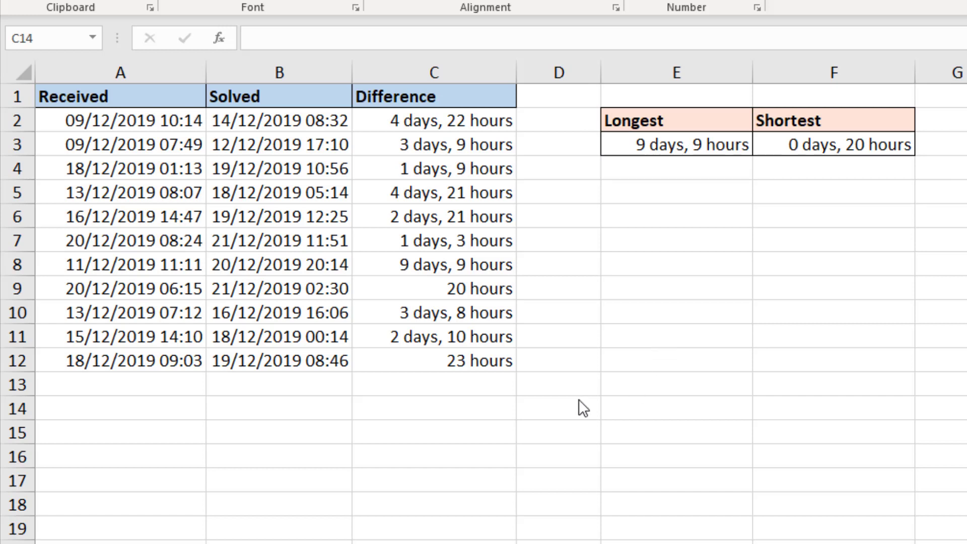
- Sum the time differences in C2:C12 in cell C14 with the SUM function
{"action": "left_click", "coordinate": [505, 413]}
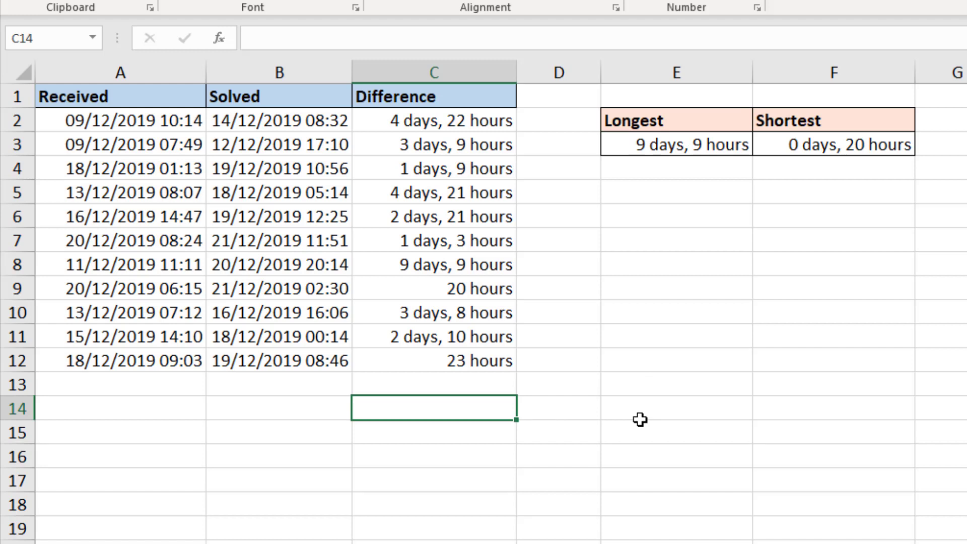
{"action": "type", "text": "=sum("}
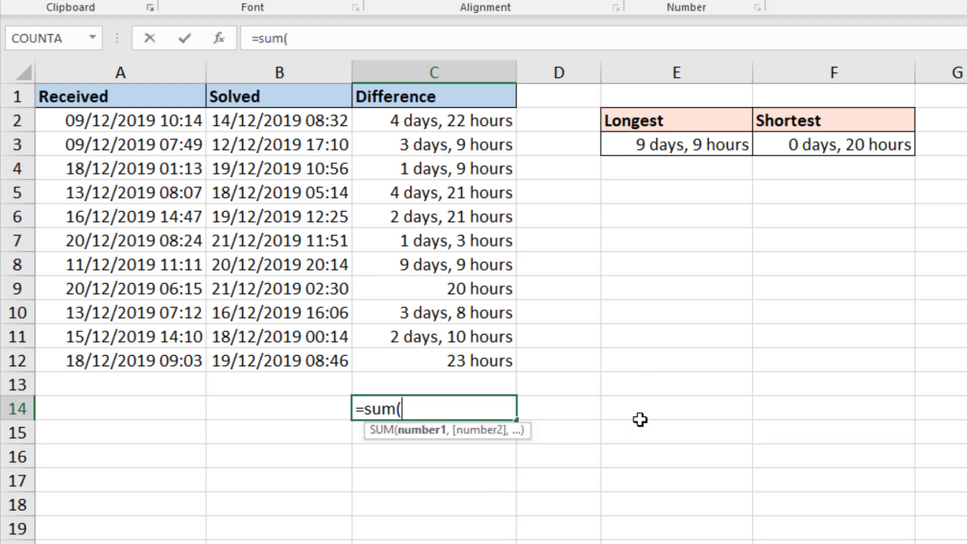
{"action": "left_click_drag", "start_coordinate": [443, 126], "coordinate": [430, 352]}
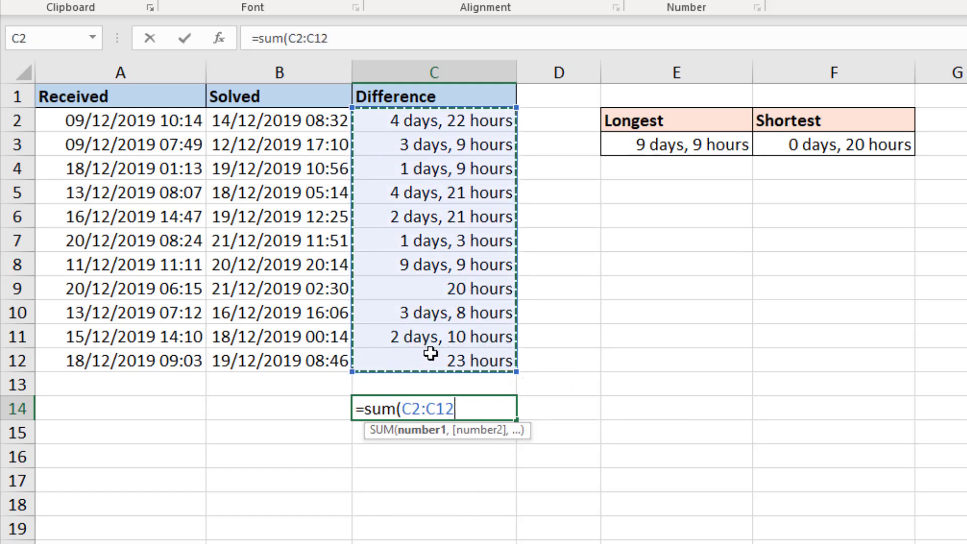
{"action": "key", "text": "Return"}
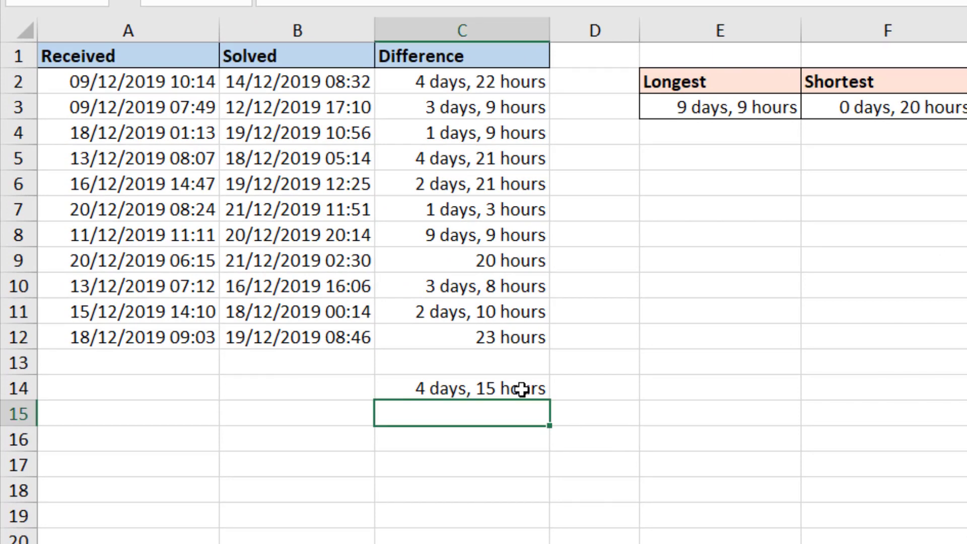
- Change the number format of the total in C14 to General
{"action": "left_click", "coordinate": [520, 390]}
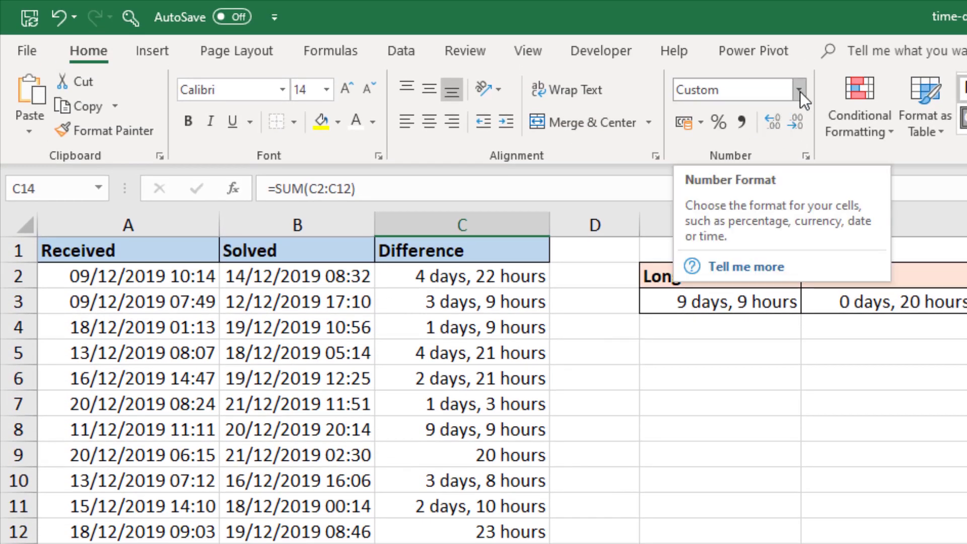
{"action": "left_click", "coordinate": [800, 92]}
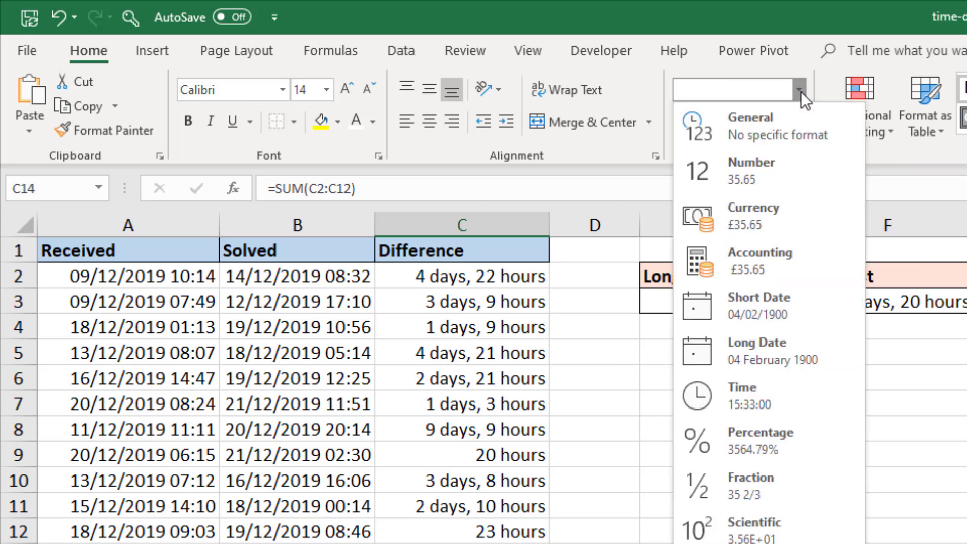
{"action": "left_click", "coordinate": [801, 135]}
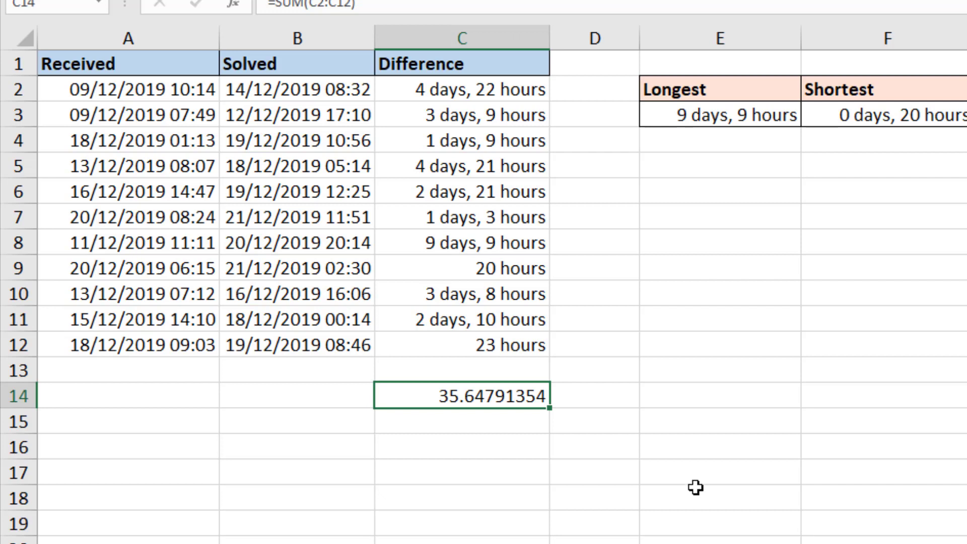
- Enter =TRUNC(C14) in cell C15 to extract the whole days from the total
{"action": "left_click", "coordinate": [533, 429]}
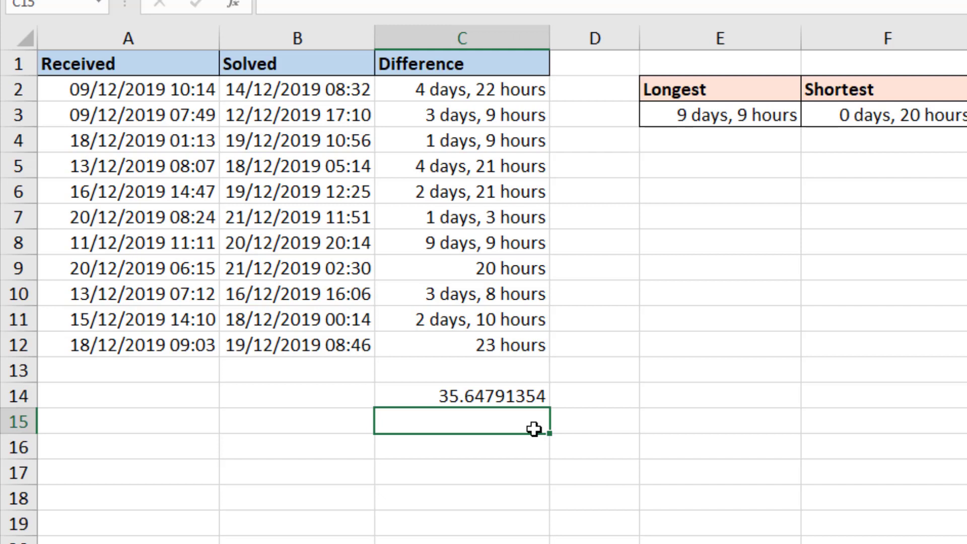
{"action": "type", "text": "=trun"}
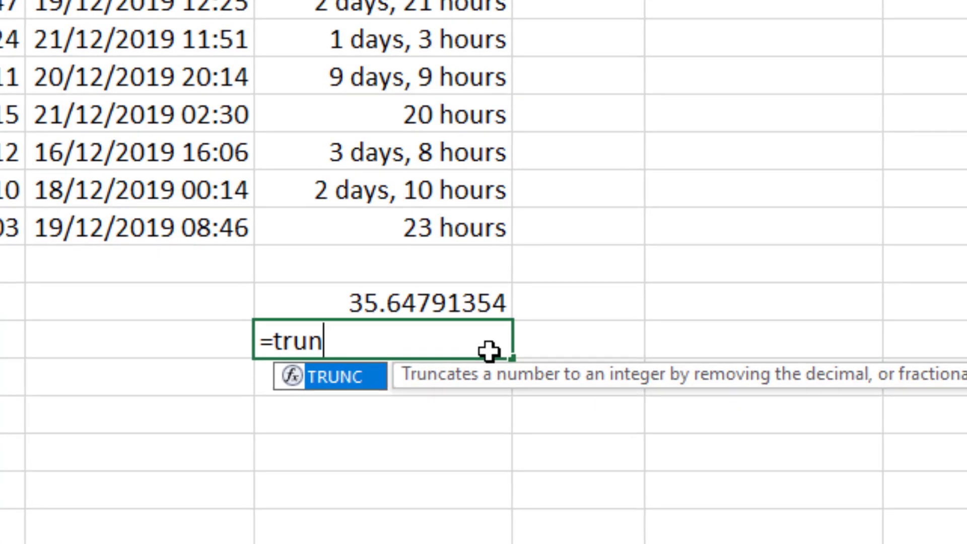
{"action": "type", "text": "c"}
{"action": "type", "text": "("}
{"action": "left_click", "coordinate": [450, 303]}
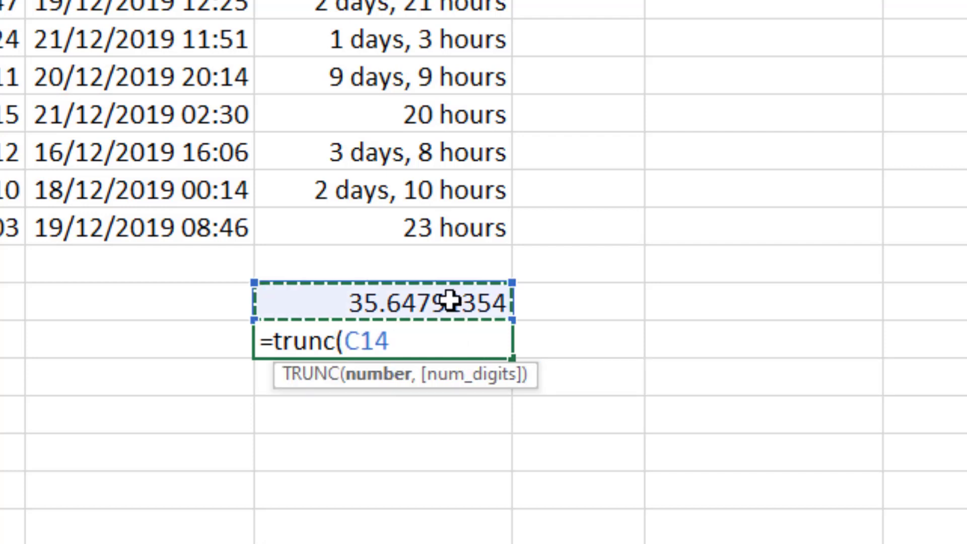
{"action": "type", "text": ")"}
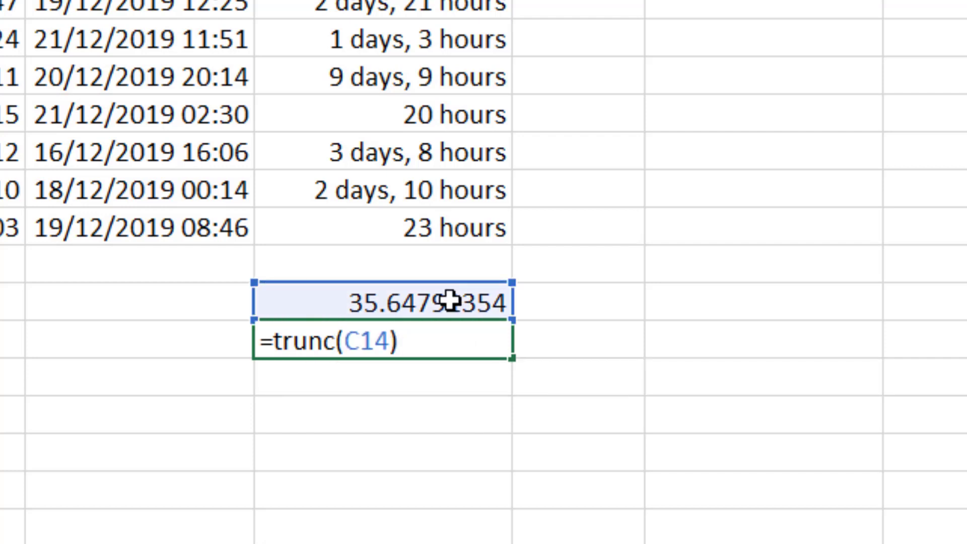
{"action": "key", "text": "Return"}
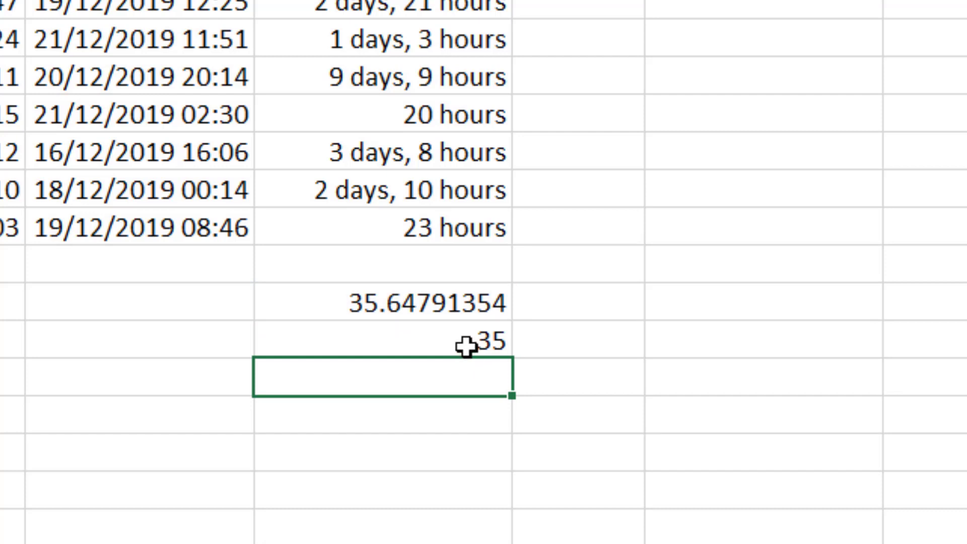
- Append the text " days" to the TRUNC formula in C15, making it =TRUNC(C14)&" days"
{"action": "double_click", "coordinate": [467, 343]}
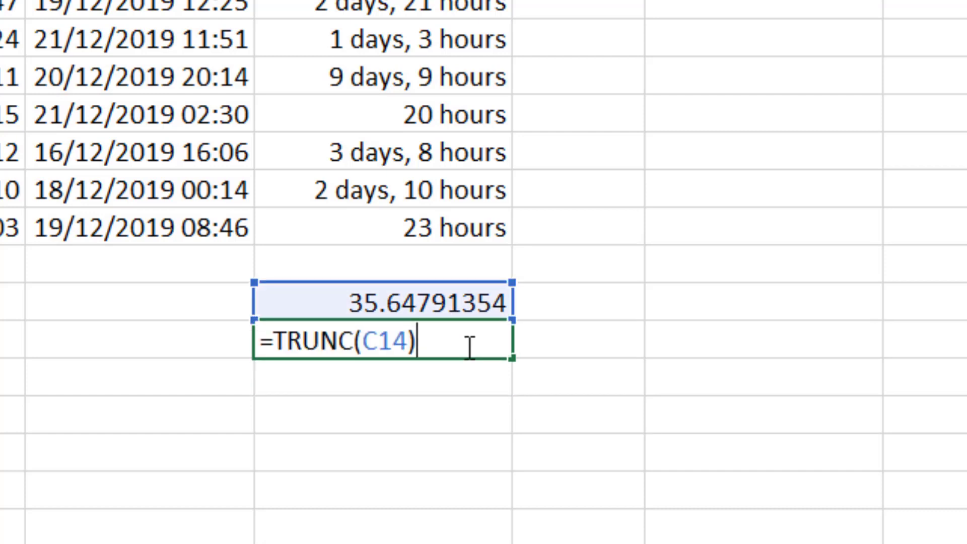
{"action": "type", "text": "&\" days"}
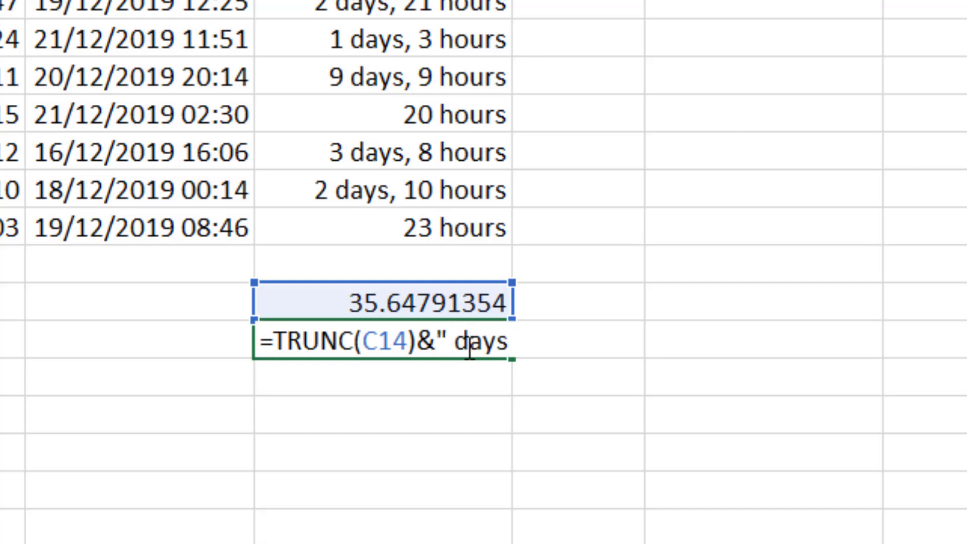
{"action": "type", "text": "\""}
{"action": "key", "text": "Return"}
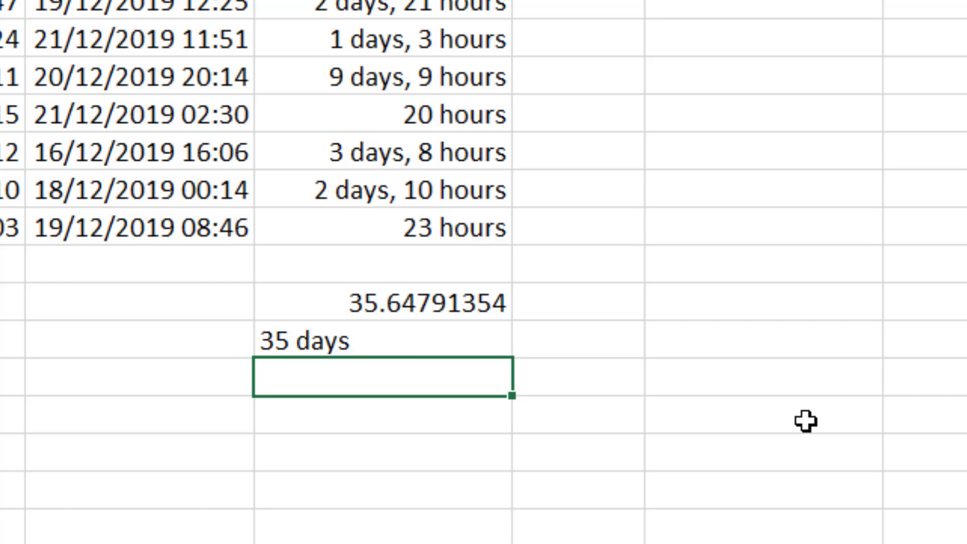
- Extend the C15 formula with a comma and the fractional day: =TRUNC(C14)&" days, "&C14-TRUNC(C14)
{"action": "double_click", "coordinate": [466, 334]}
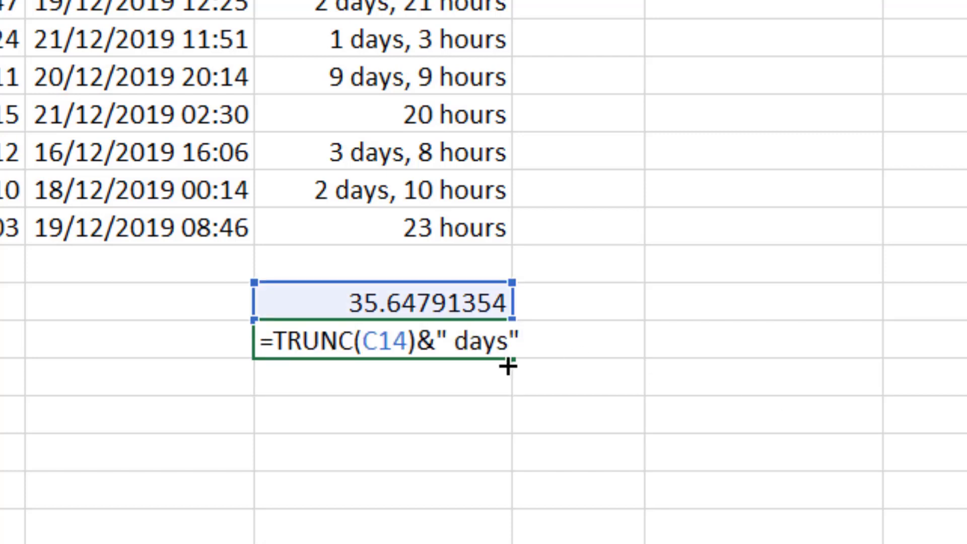
{"action": "left_click", "coordinate": [510, 348]}
{"action": "type", "text": ", \"&"}
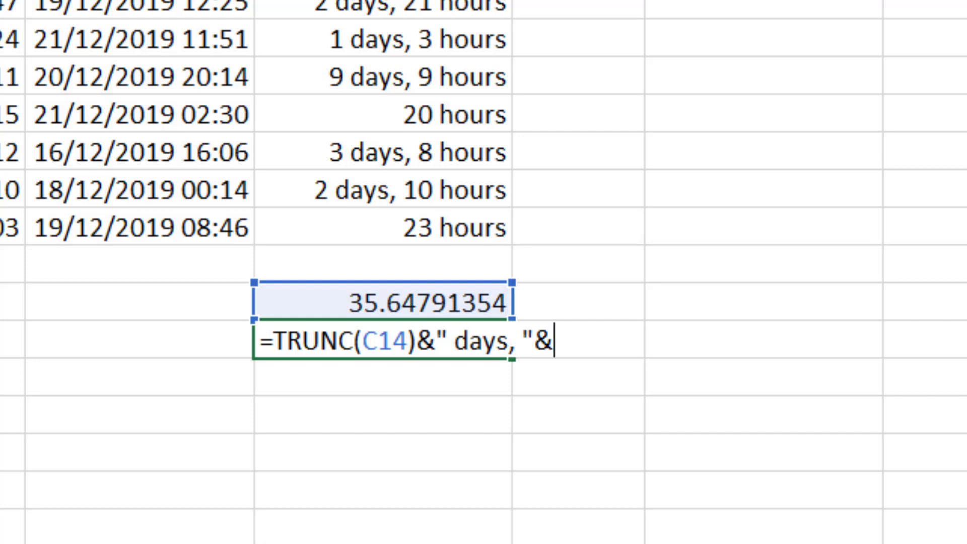
{"action": "left_click", "coordinate": [440, 302]}
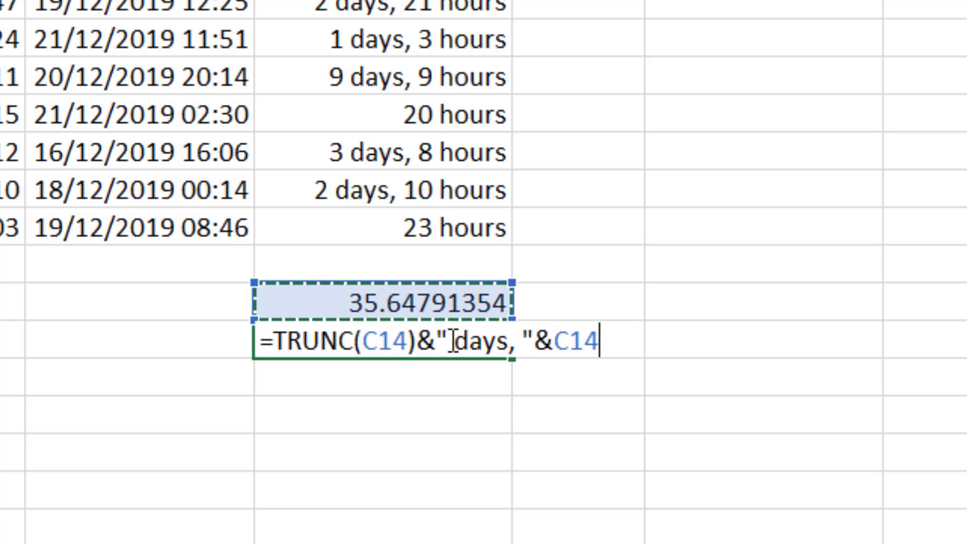
{"action": "type", "text": "-"}
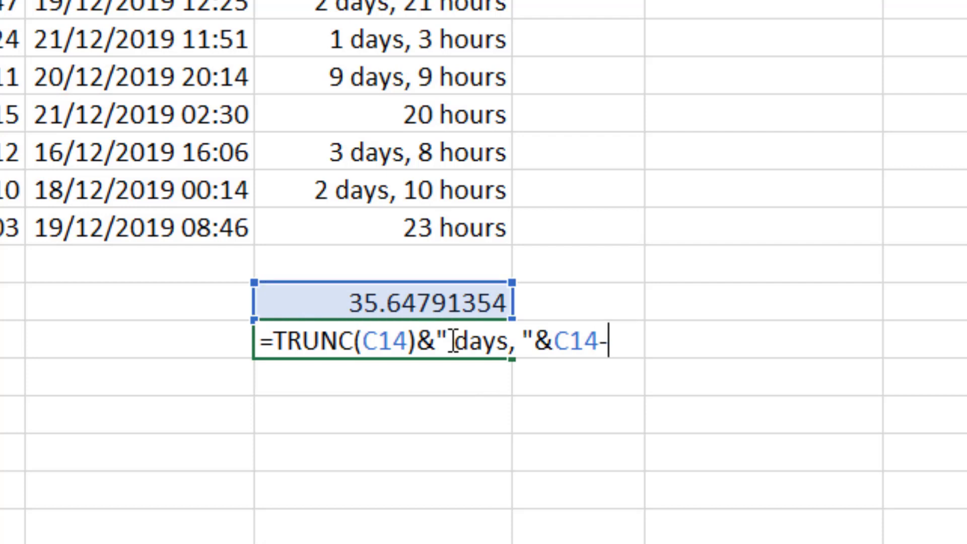
{"action": "type", "text": "trun"}
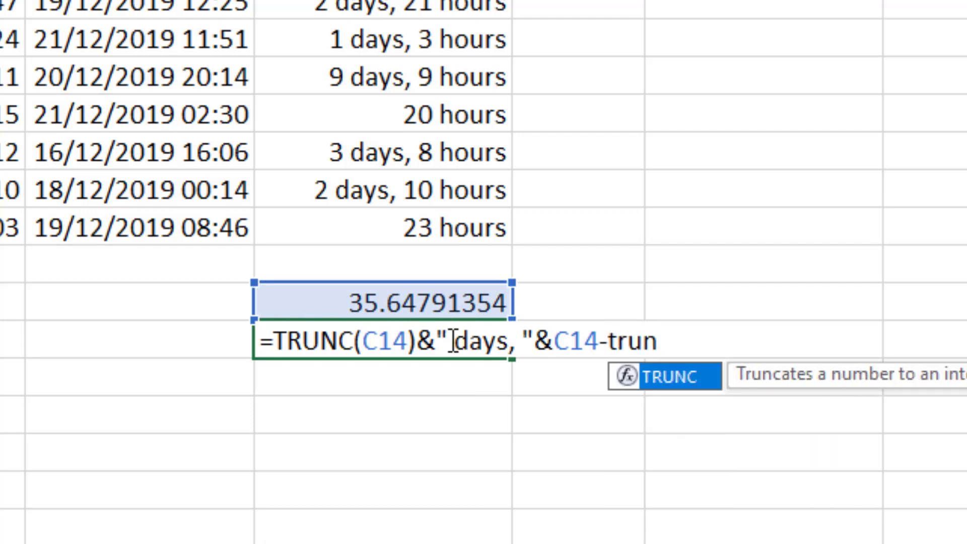
{"action": "type", "text": "("}
{"action": "left_click", "coordinate": [453, 342]}
{"action": "key", "text": "End"}
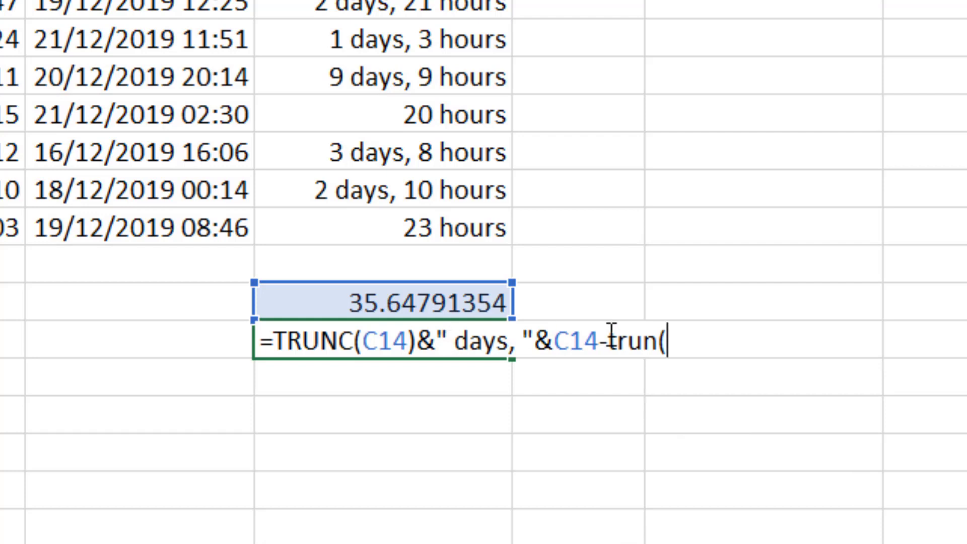
{"action": "key", "text": "BackSpace"}
{"action": "type", "text": "c"}
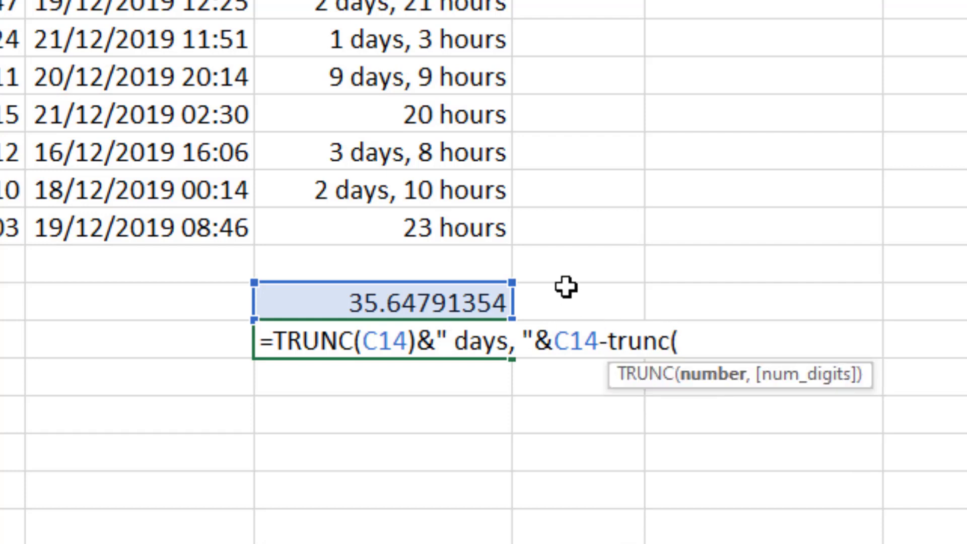
{"action": "left_click", "coordinate": [447, 304]}
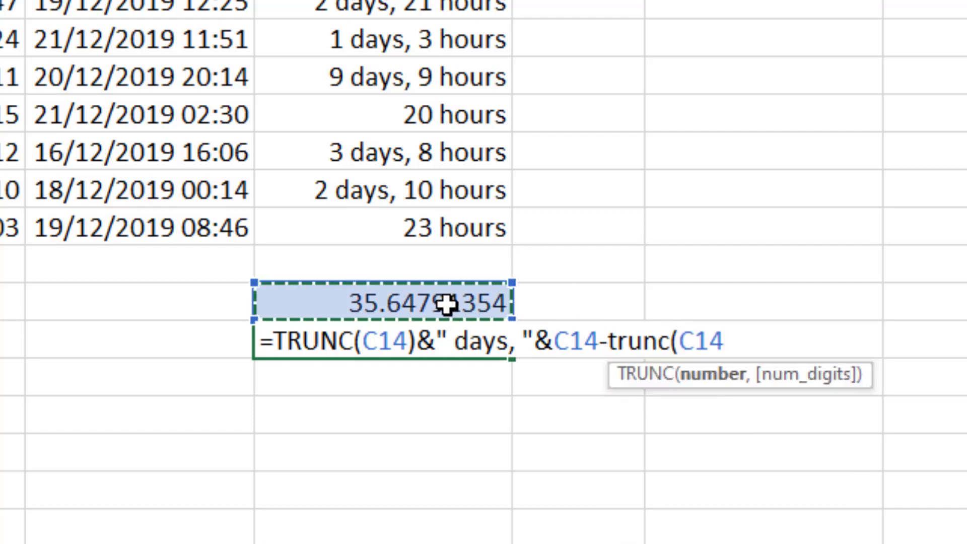
{"action": "type", "text": ")"}
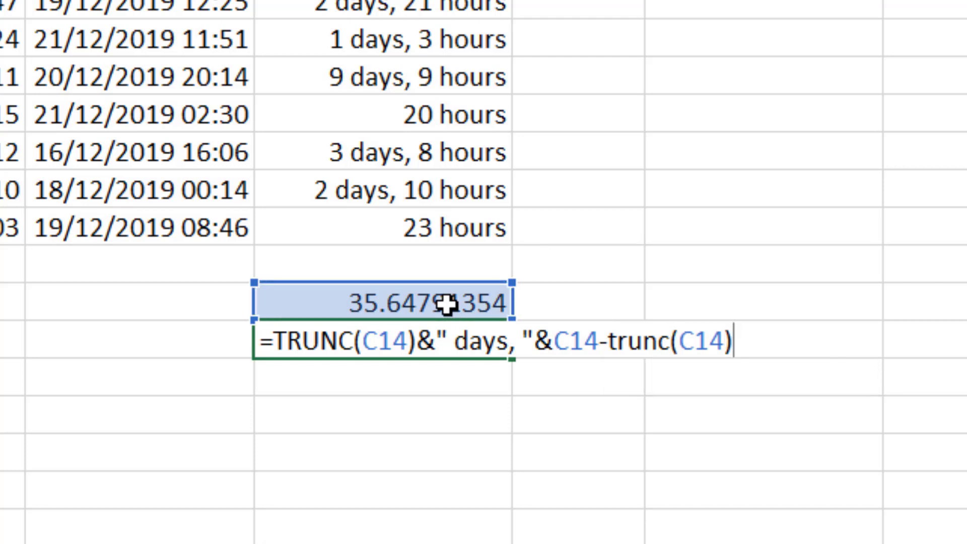
{"action": "key", "text": "Return"}
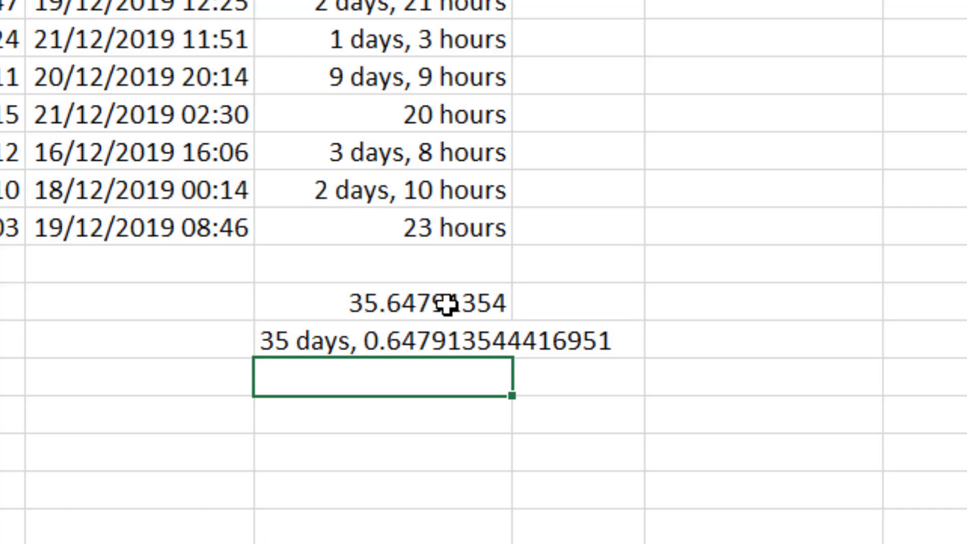
- Wrap C14-TRUNC(C14) in the C15 formula in a TEXT function with the format "h:mm"
{"action": "double_click", "coordinate": [444, 339]}
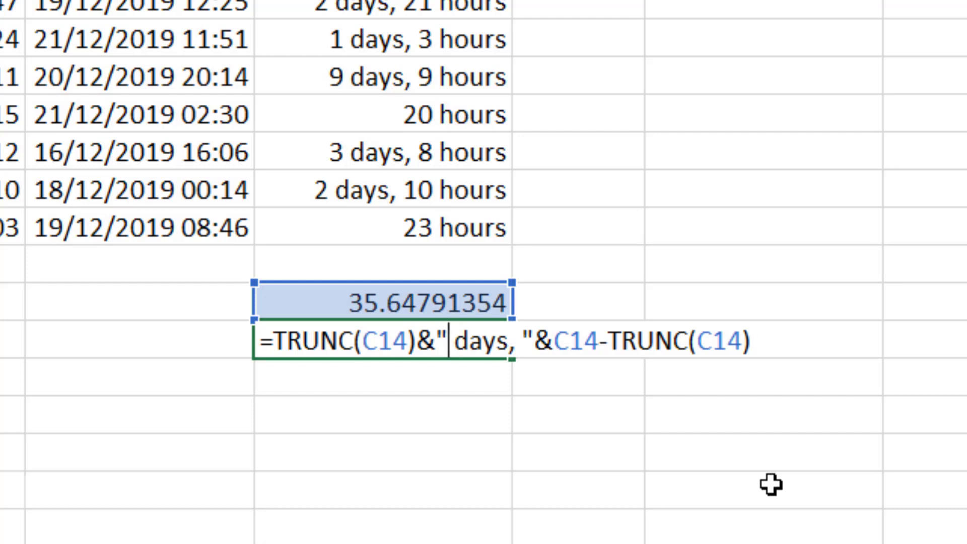
{"action": "left_click", "coordinate": [555, 345]}
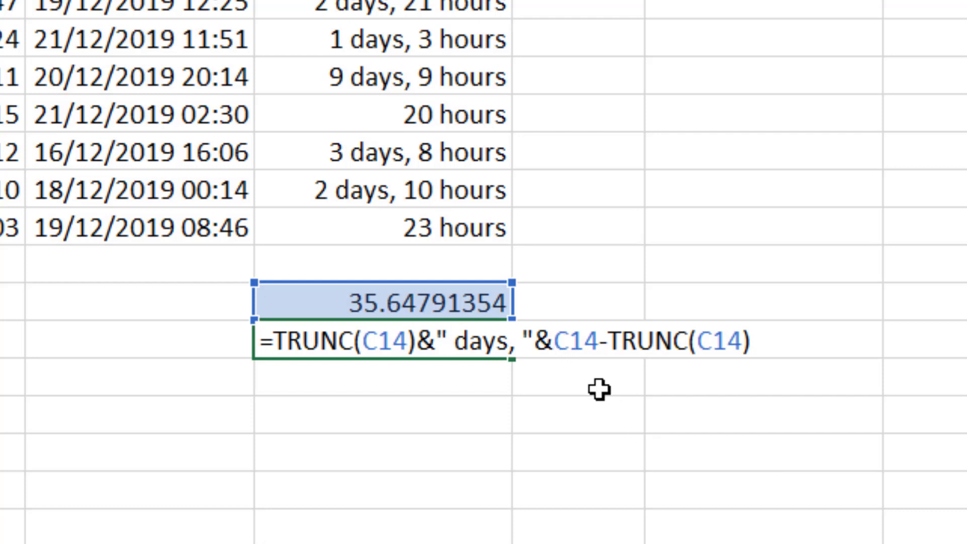
{"action": "type", "text": "text"}
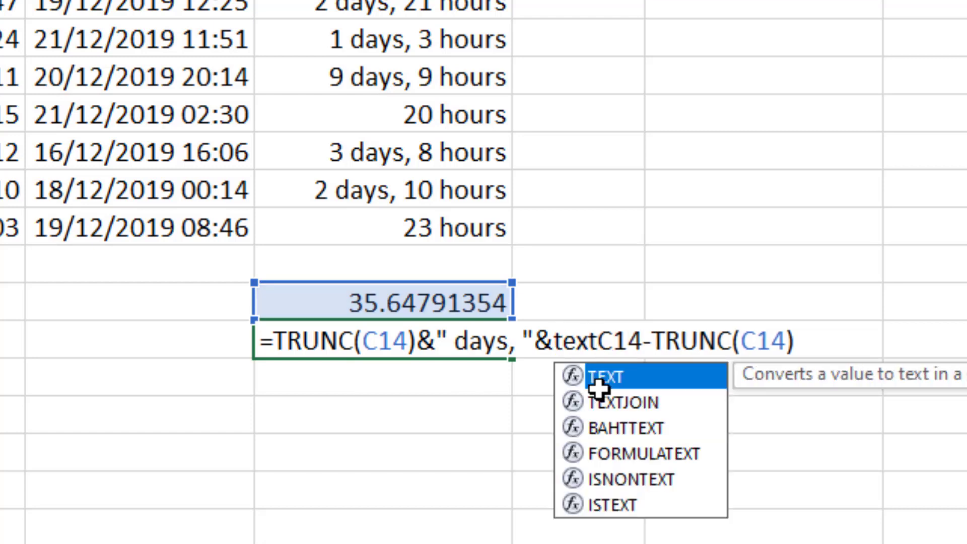
{"action": "type", "text": "("}
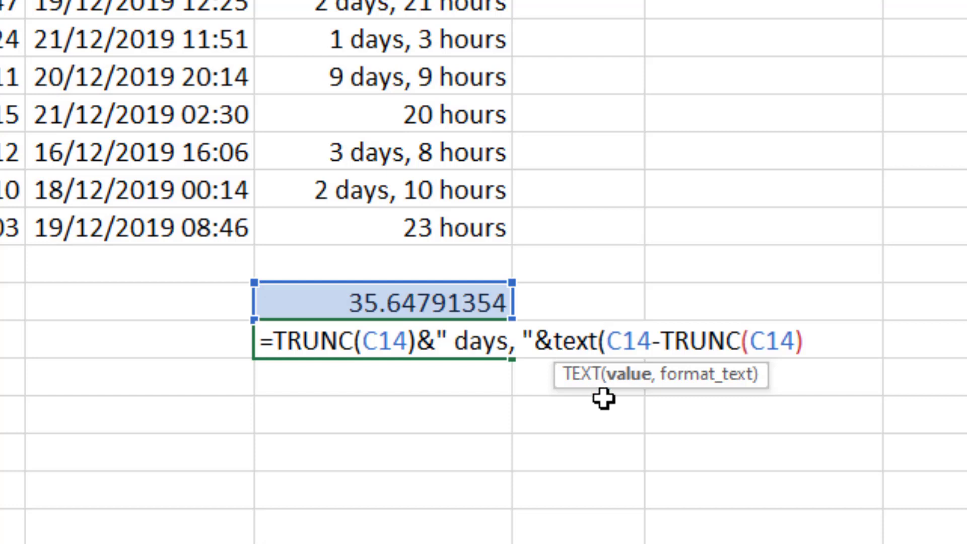
{"action": "left_click", "coordinate": [806, 342]}
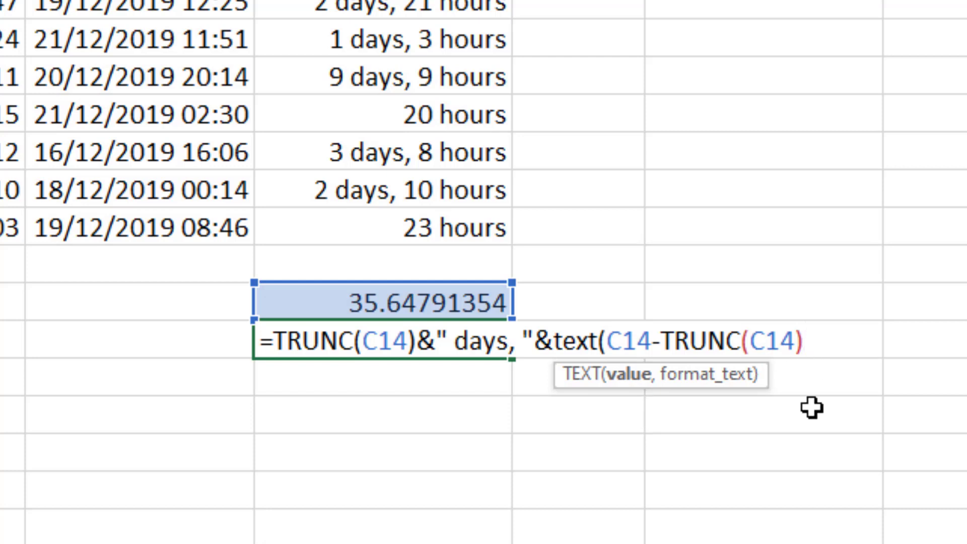
{"action": "type", "text": ","}
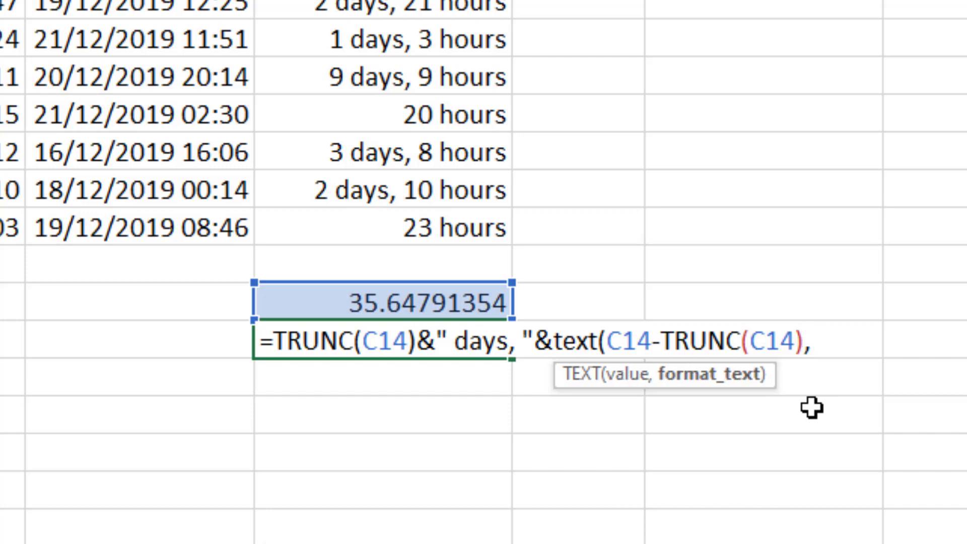
{"action": "type", "text": "\"h"}
{"action": "type", "text": ":"}
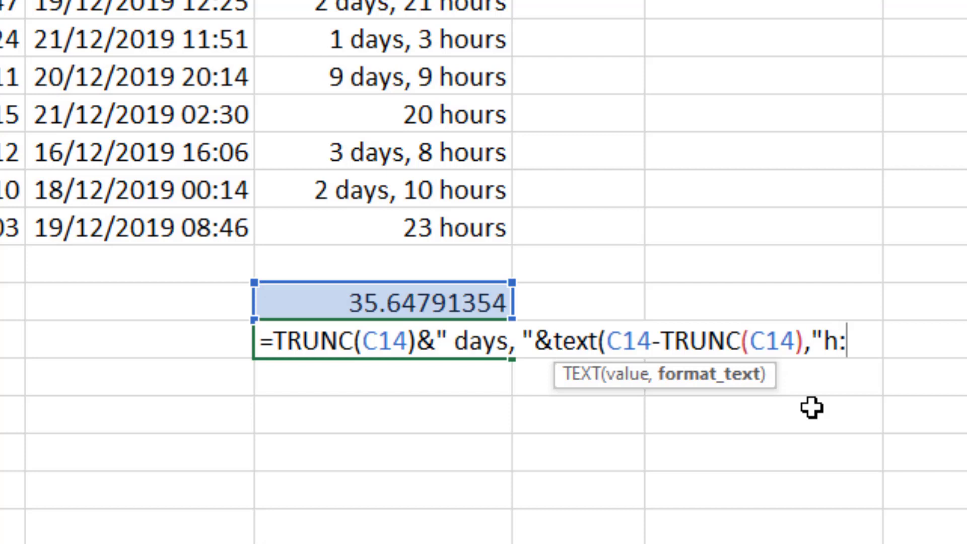
{"action": "type", "text": "mm\""}
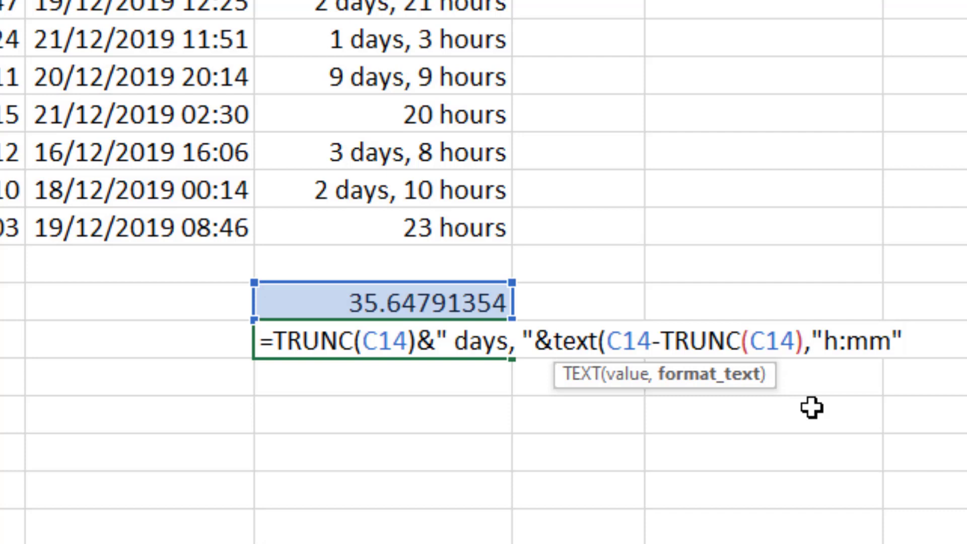
{"action": "type", "text": ")"}
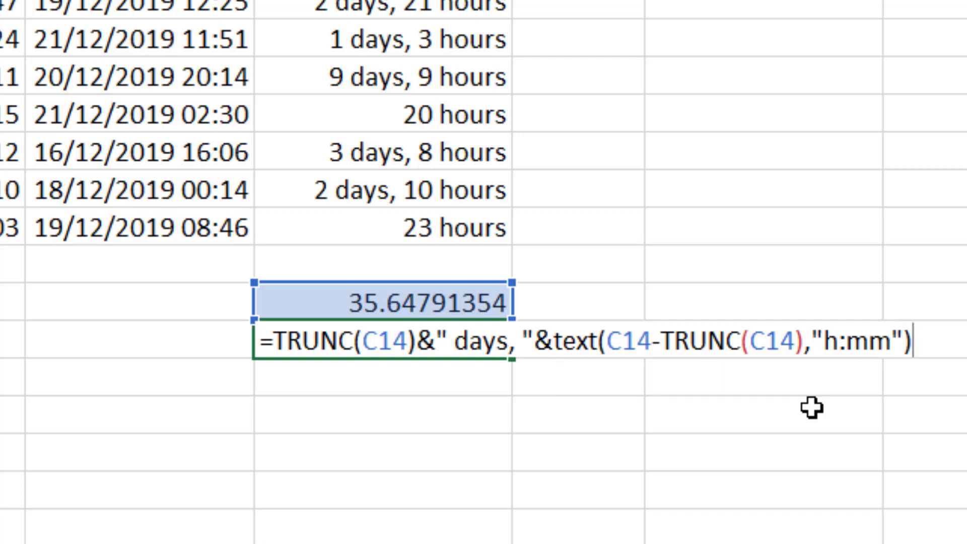
{"action": "key", "text": "Return"}
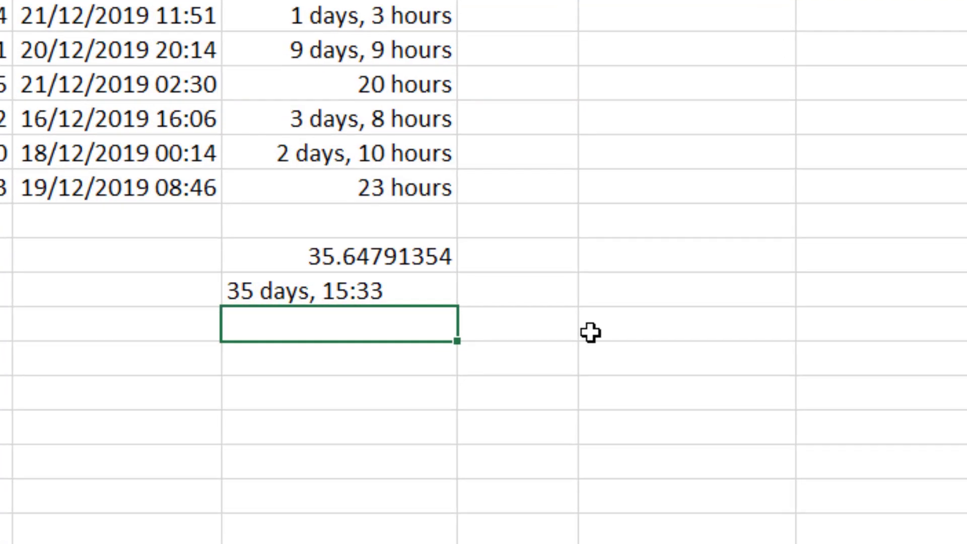
- Change the TEXT format in the C15 formula to "h" and append &" hours" to the end
{"action": "double_click", "coordinate": [433, 296]}
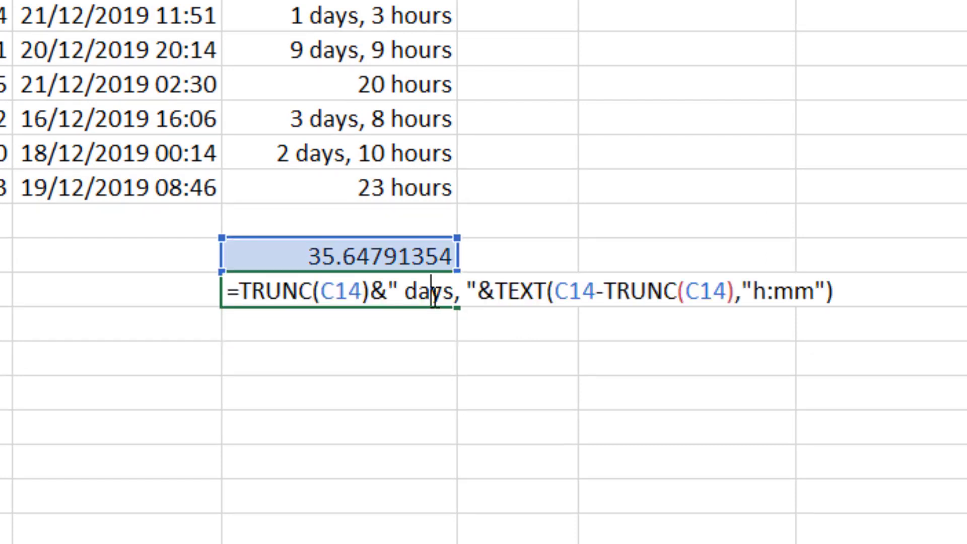
{"action": "left_click", "coordinate": [814, 298]}
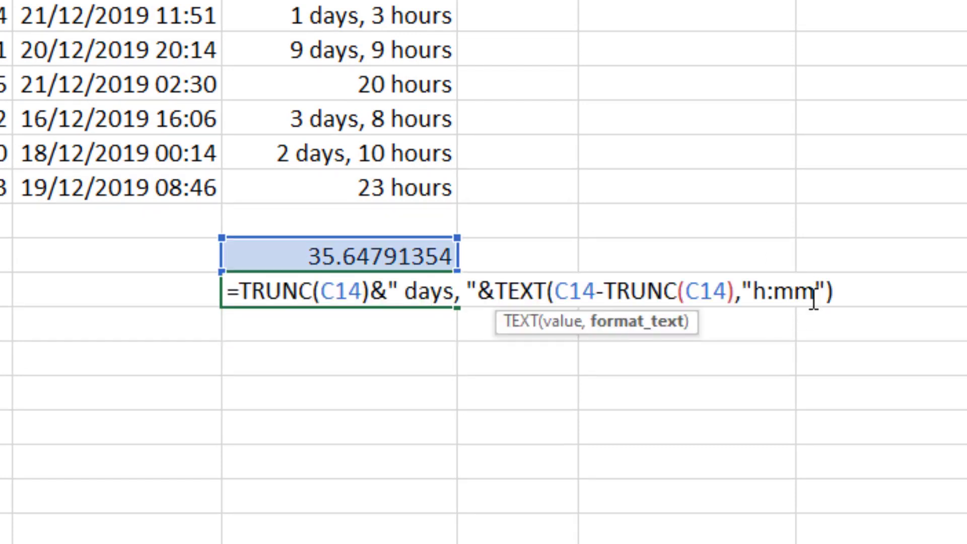
{"action": "key", "text": "BackSpace"}
{"action": "key", "text": "BackSpace"}
{"action": "key", "text": "BackSpace"}
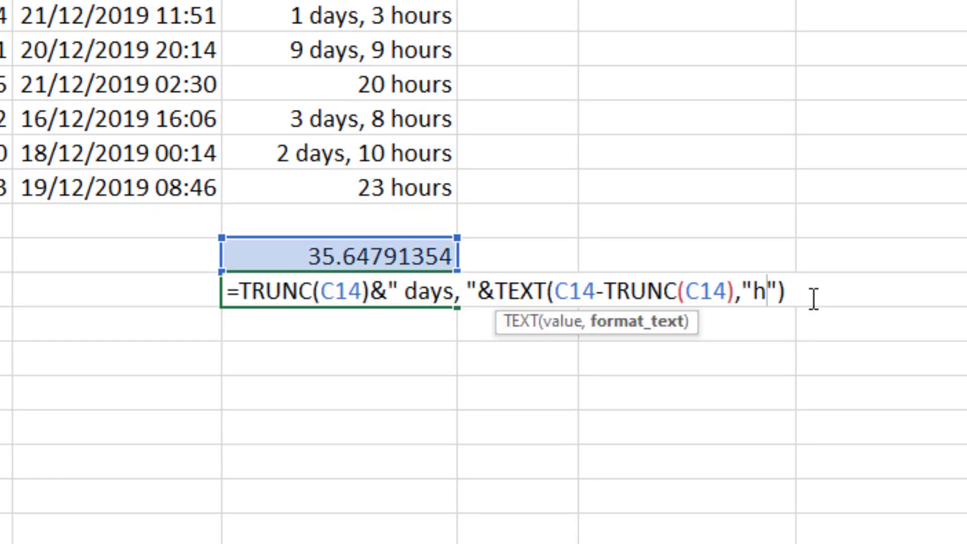
{"action": "left_click", "coordinate": [794, 292]}
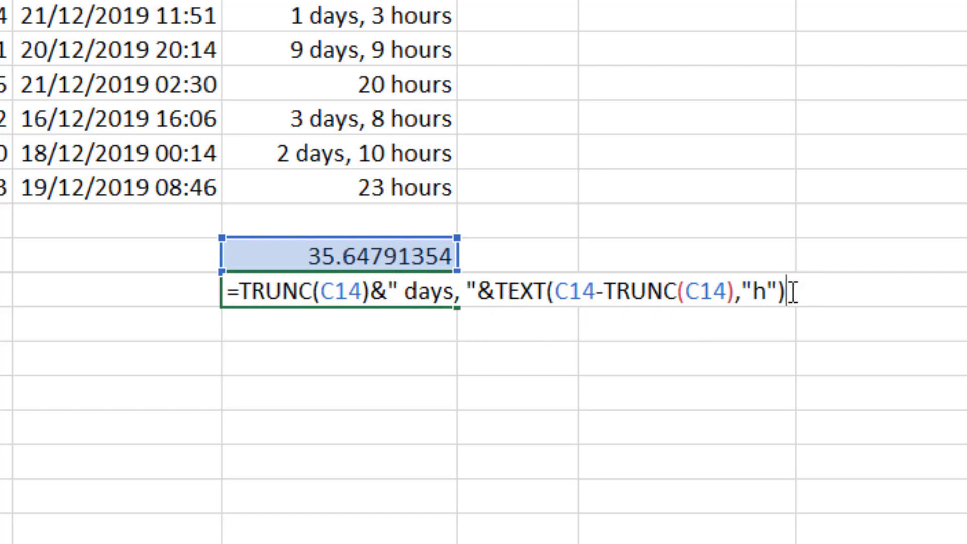
{"action": "type", "text": "&\" hours\""}
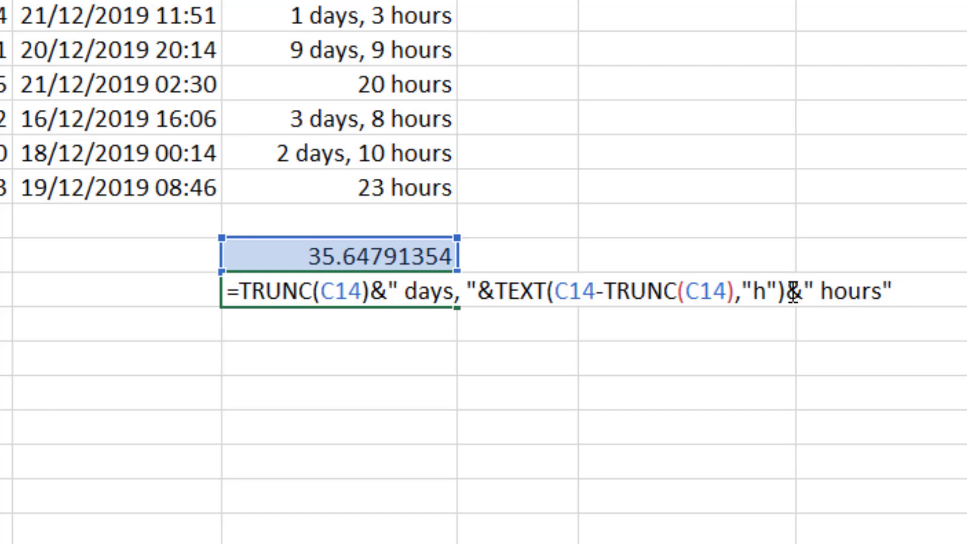
{"action": "key", "text": "Return"}
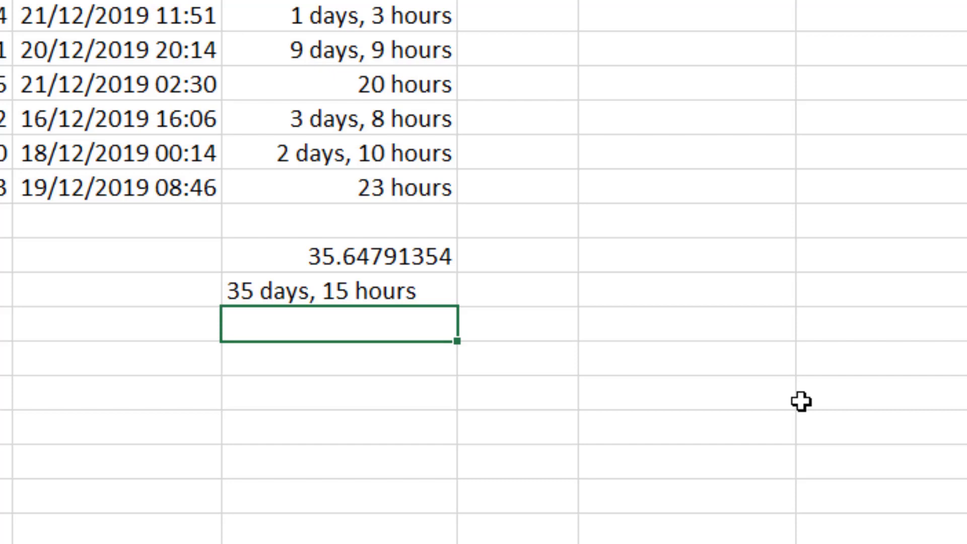
- Remove the TEXT function and its "h" format from the C15 formula, leaving C14-TRUNC(C14) before &" hours"
{"action": "double_click", "coordinate": [418, 291]}
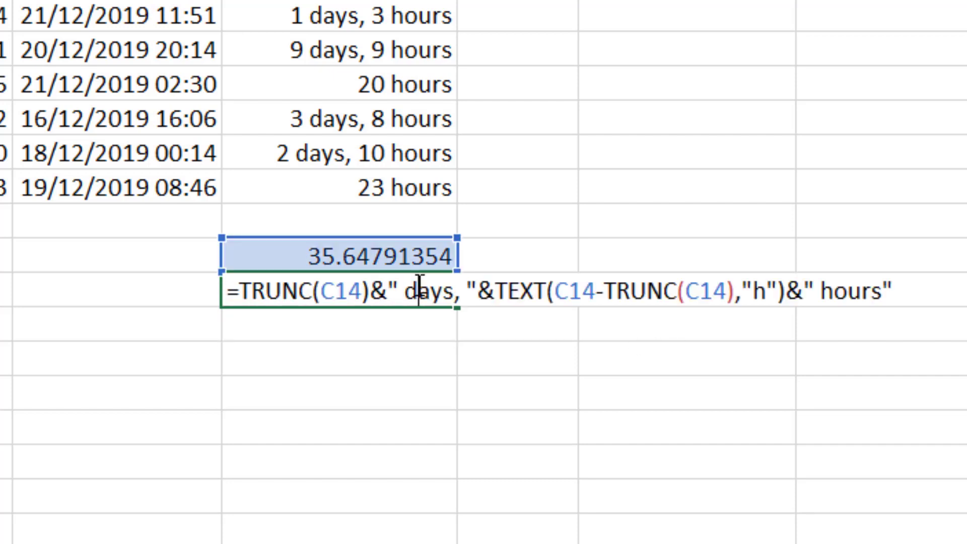
{"action": "left_click_drag", "start_coordinate": [495, 295], "coordinate": [549, 308]}
{"action": "key", "text": "BackSpace"}
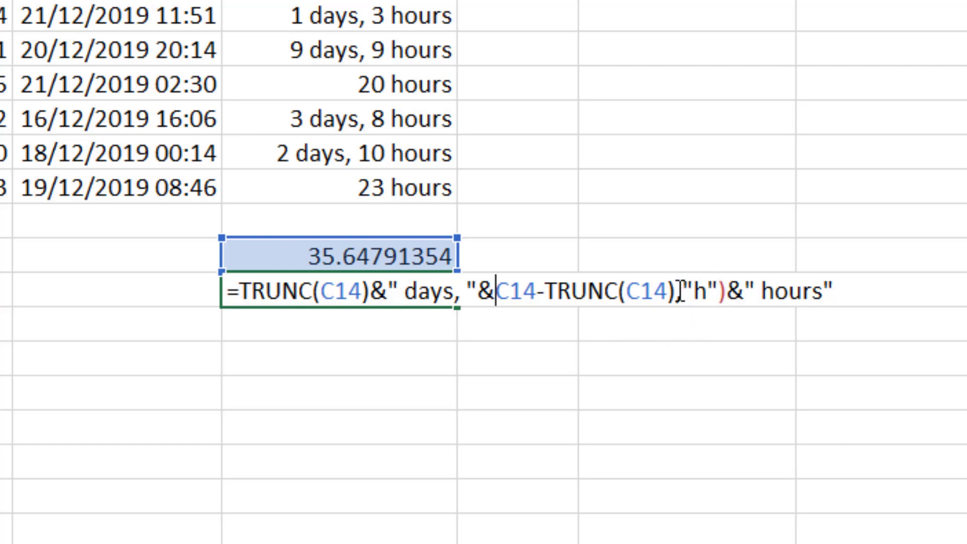
{"action": "left_click_drag", "start_coordinate": [676, 291], "coordinate": [729, 292]}
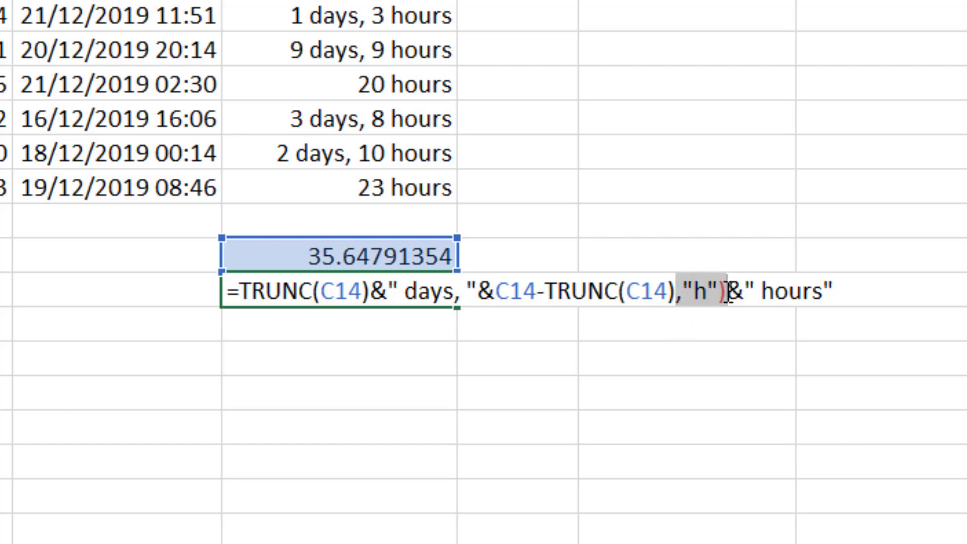
{"action": "key", "text": "Delete"}
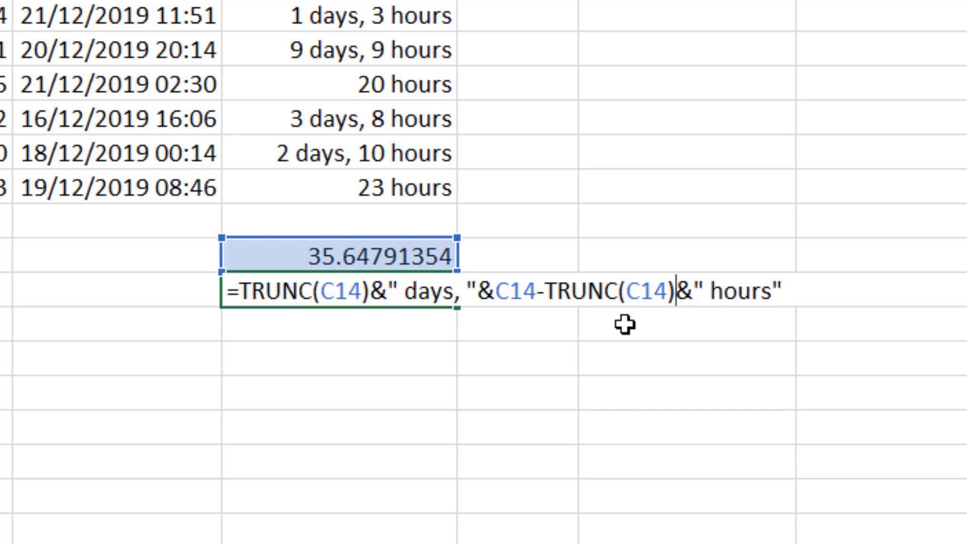
- Convert the fractional day in the C15 formula to hours by making it (C14-TRUNC(C14))*24
{"action": "type", "text": "*24"}
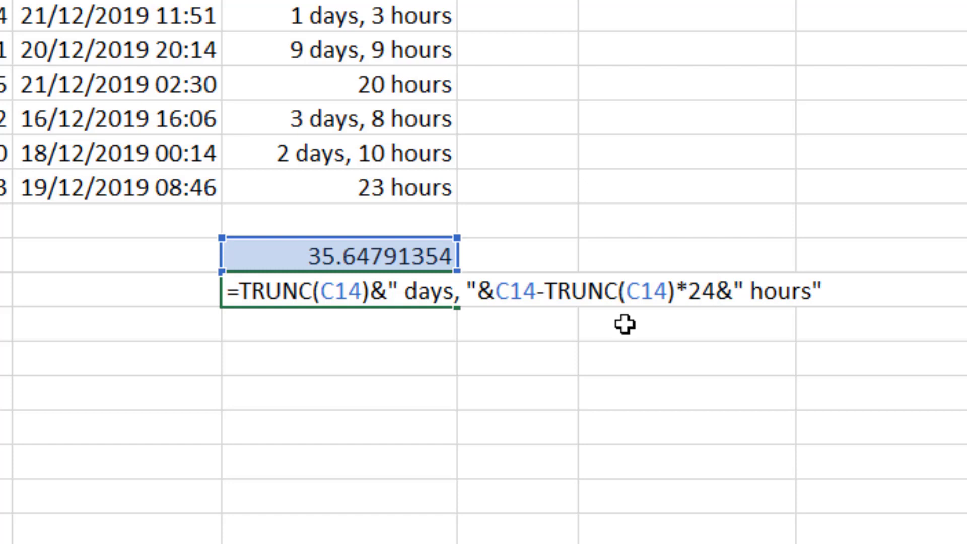
{"action": "left_click", "coordinate": [496, 292]}
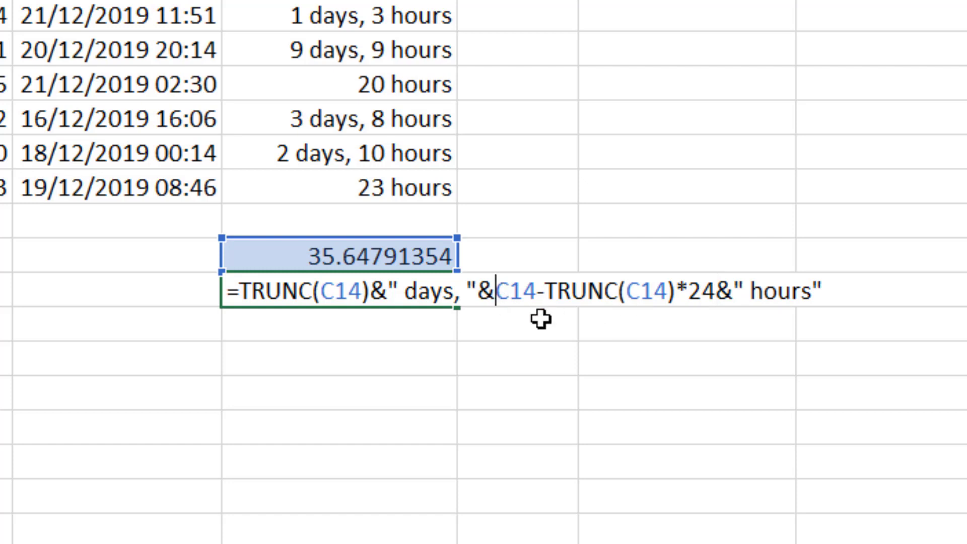
{"action": "type", "text": "("}
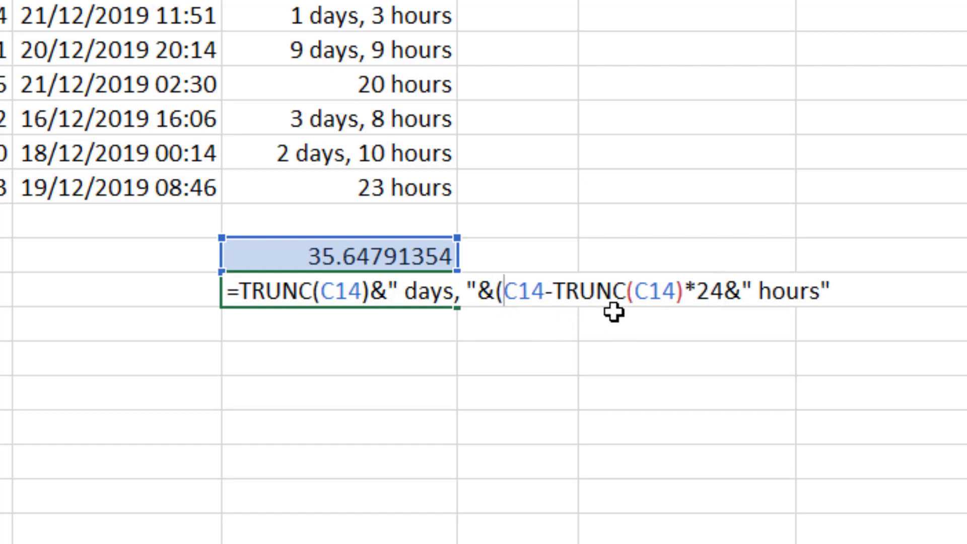
{"action": "key", "text": "Right"}
{"action": "key", "text": "Right"}
{"action": "key", "text": "Right"}
{"action": "key", "text": "Right"}
{"action": "key", "text": "Right"}
{"action": "key", "text": "Right"}
{"action": "key", "text": "Right"}
{"action": "key", "text": "Right"}
{"action": "key", "text": "Right"}
{"action": "key", "text": "Right"}
{"action": "key", "text": "Right"}
{"action": "key", "text": "Right"}
{"action": "key", "text": "Right"}
{"action": "key", "text": "Right"}
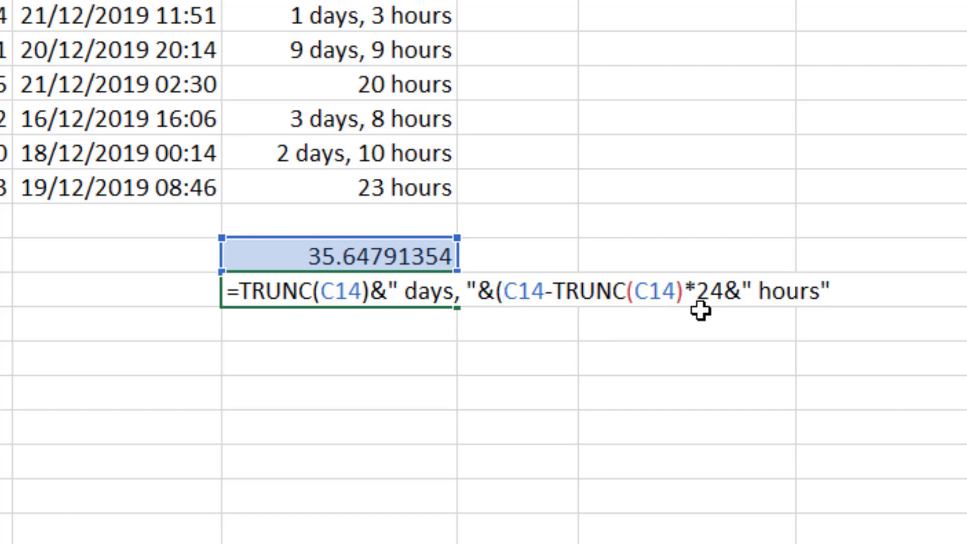
{"action": "type", "text": ")"}
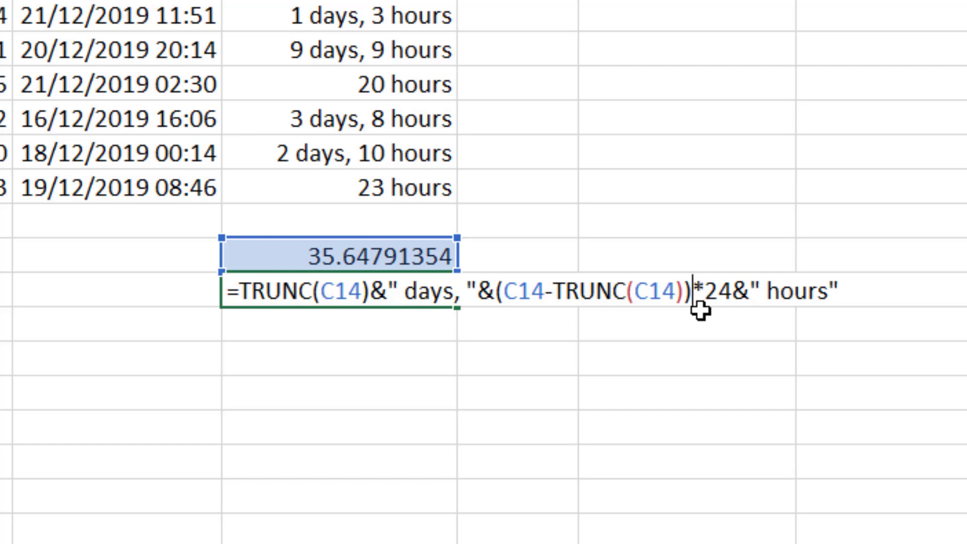
{"action": "key", "text": "Return"}
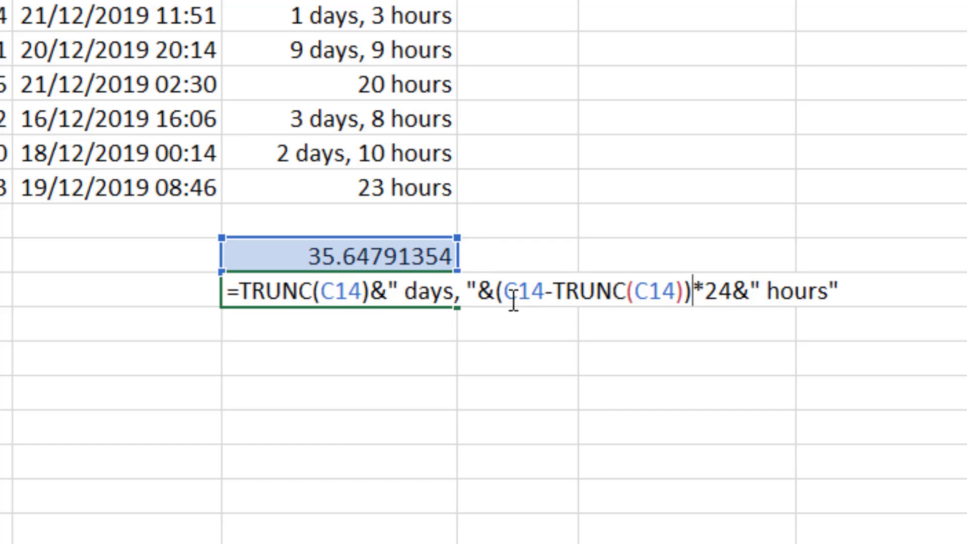
- Wrap (C14-TRUNC(C14))*24 in the C15 formula in a ROUND function with 0 decimal digits
{"action": "left_click", "coordinate": [496, 291]}
{"action": "type", "text": "round("}
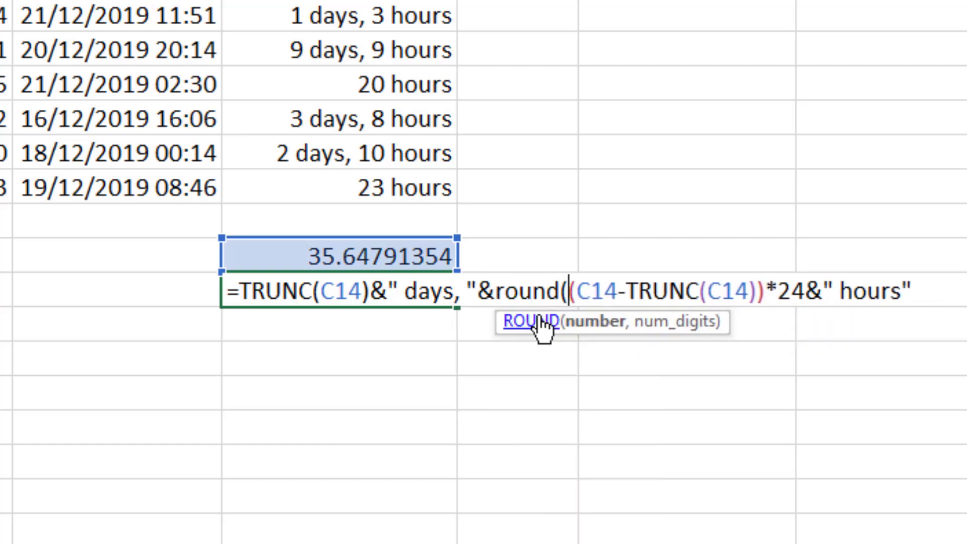
{"action": "left_click", "coordinate": [807, 292]}
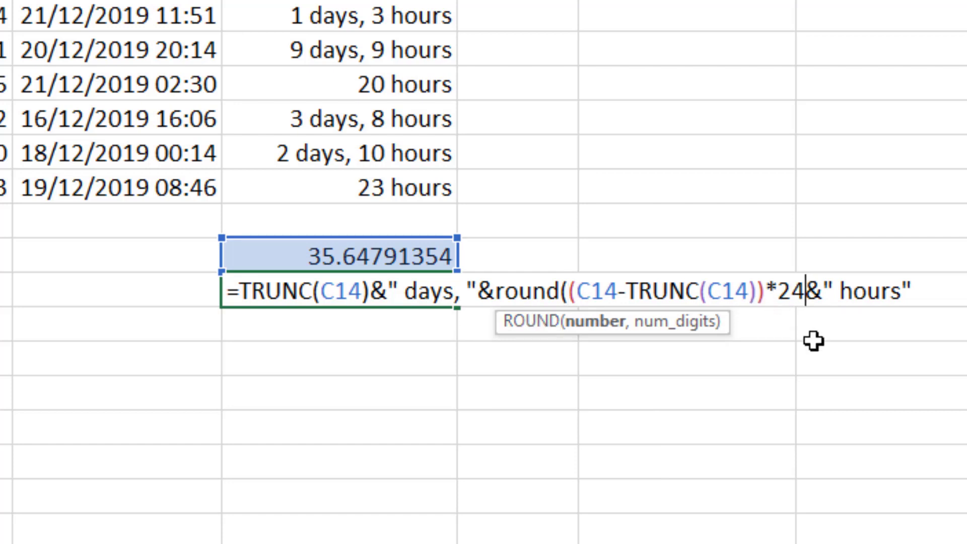
{"action": "type", "text": ","}
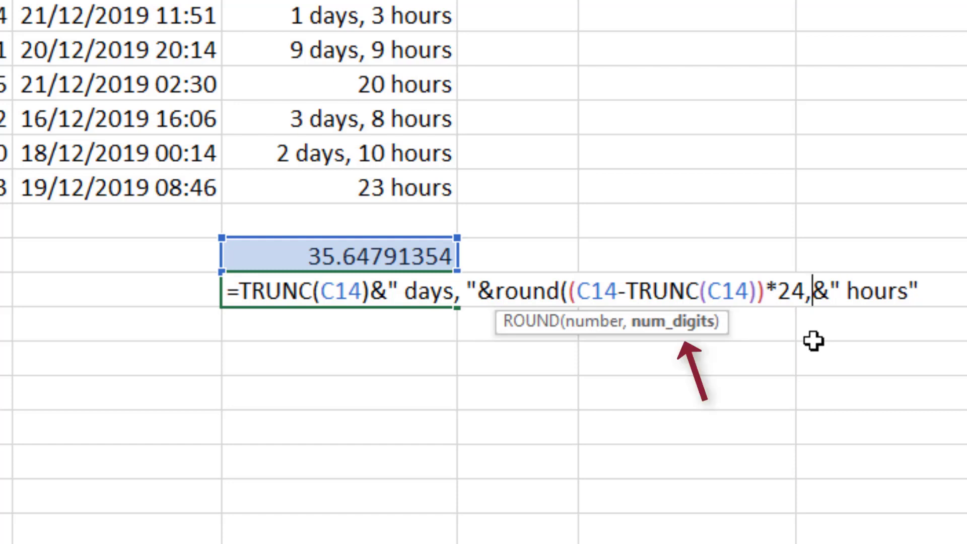
{"action": "type", "text": "0"}
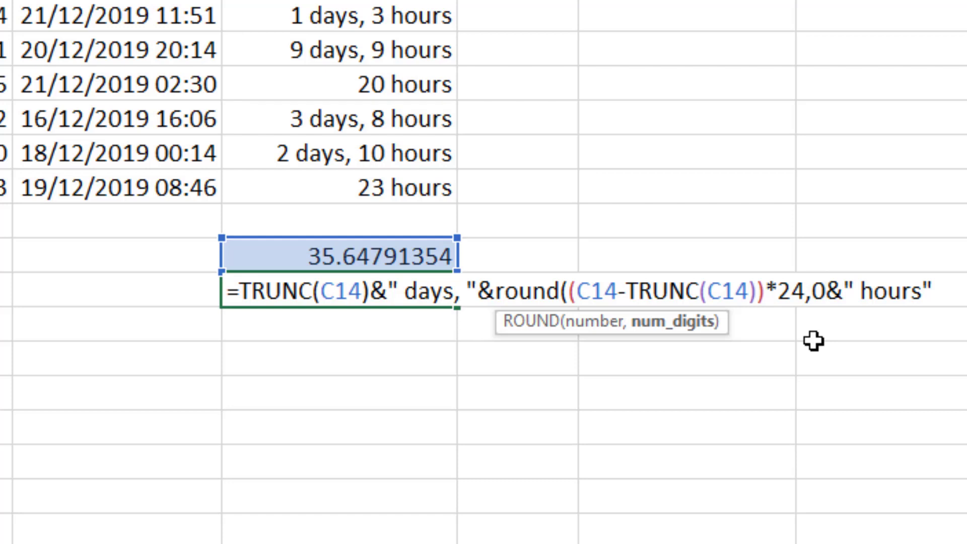
{"action": "type", "text": ")"}
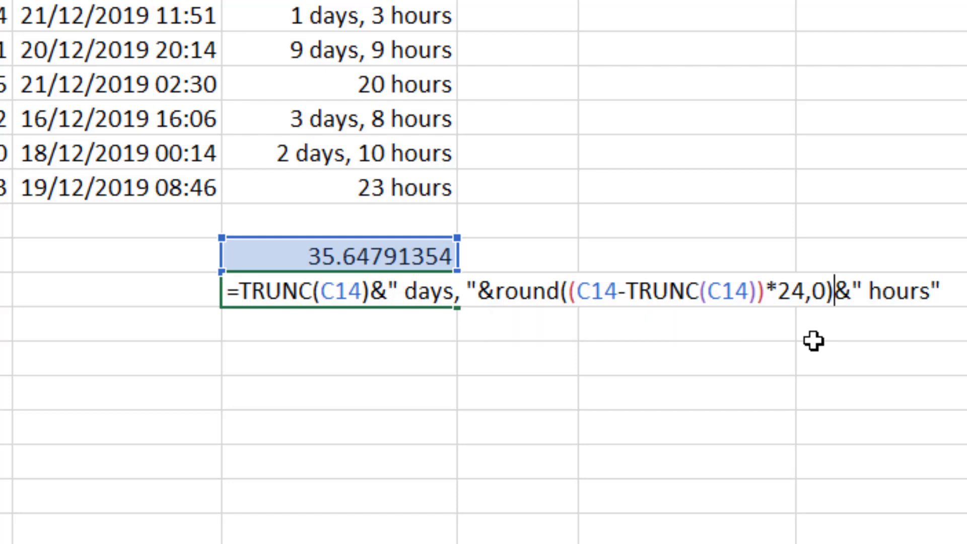
{"action": "key", "text": "Return"}
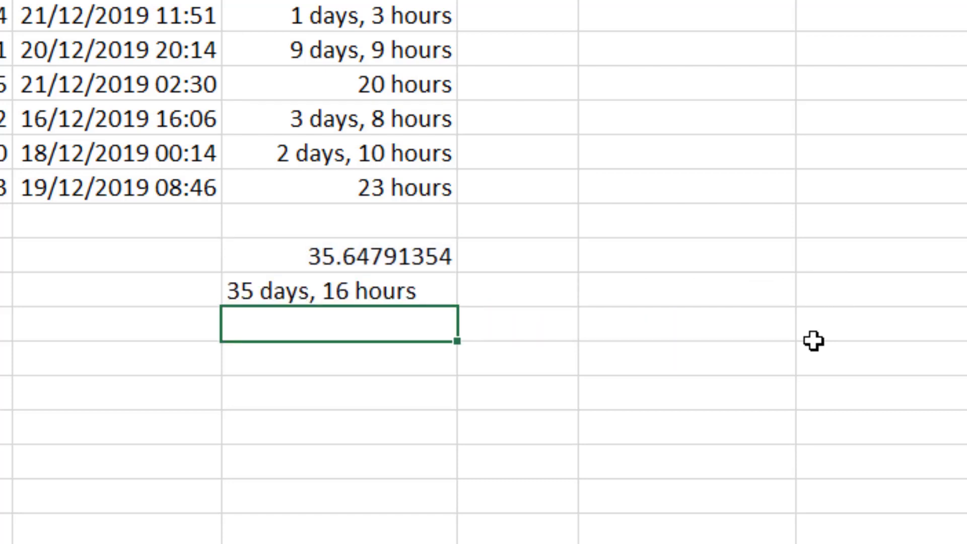